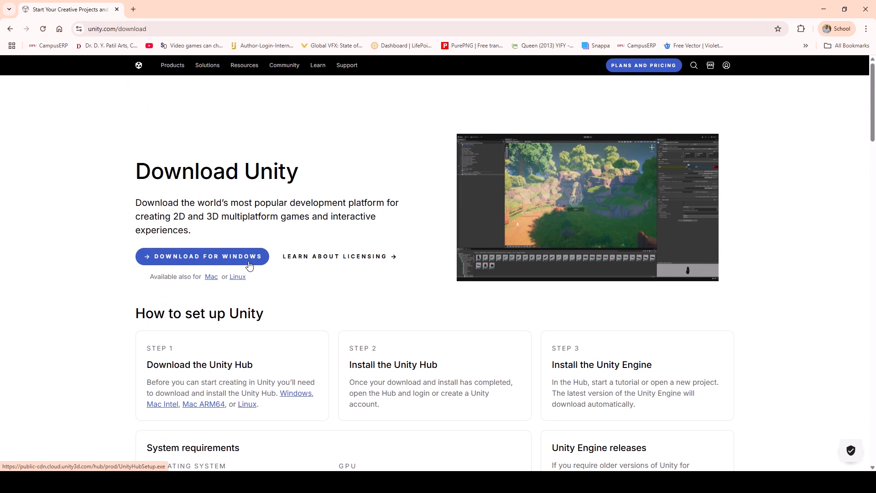
- Download Unity Hub for Windows and save UnityHubSetup.exe in the Downloads folder
click(248, 257)
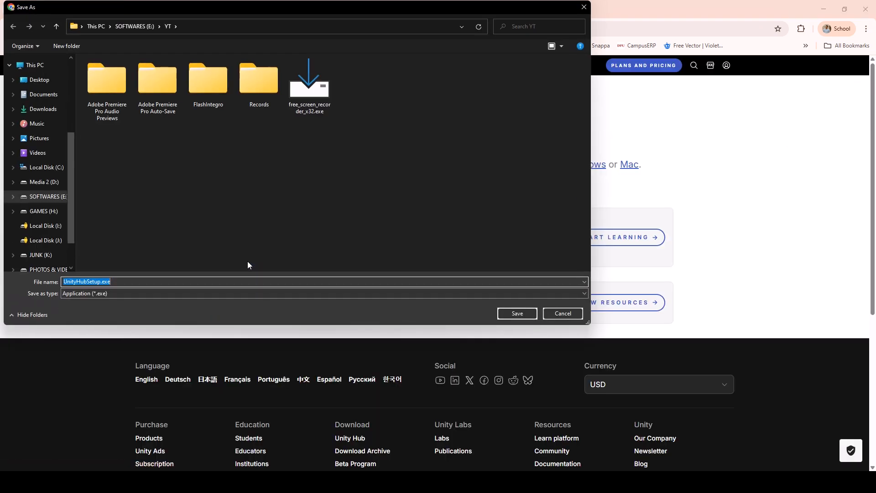
click(42, 109)
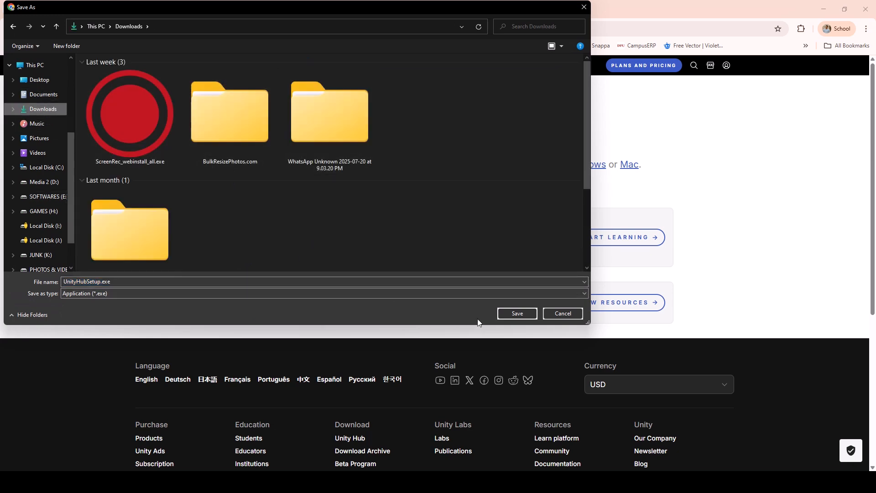
click(518, 314)
click(462, 241)
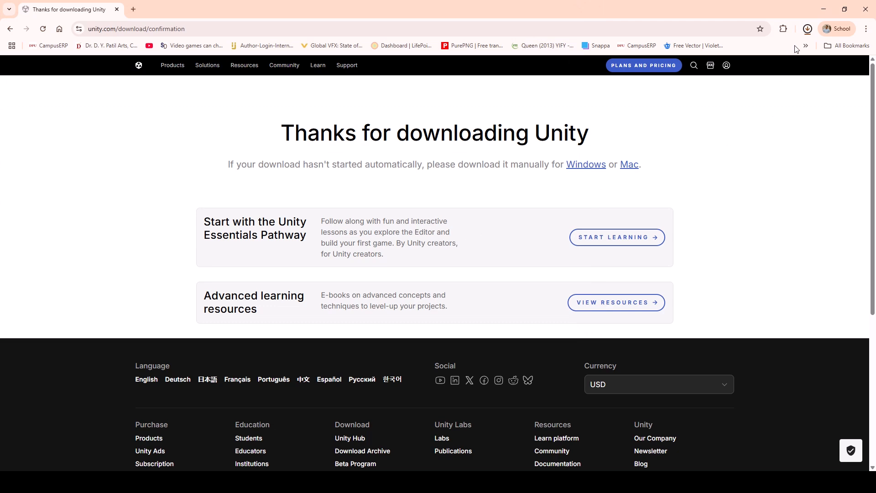
- Launch the downloaded Unity Hub installer, with the browser out of the way
click(856, 4)
drag(594, 106, 802, 166)
click(809, 167)
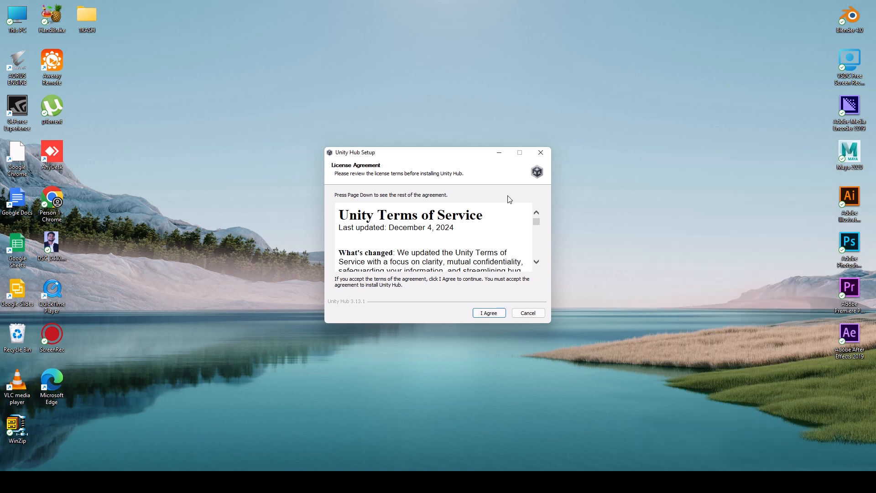
- Review the Unity Terms of Service in the Unity Hub setup and accept the license agreement
drag(441, 153, 583, 141)
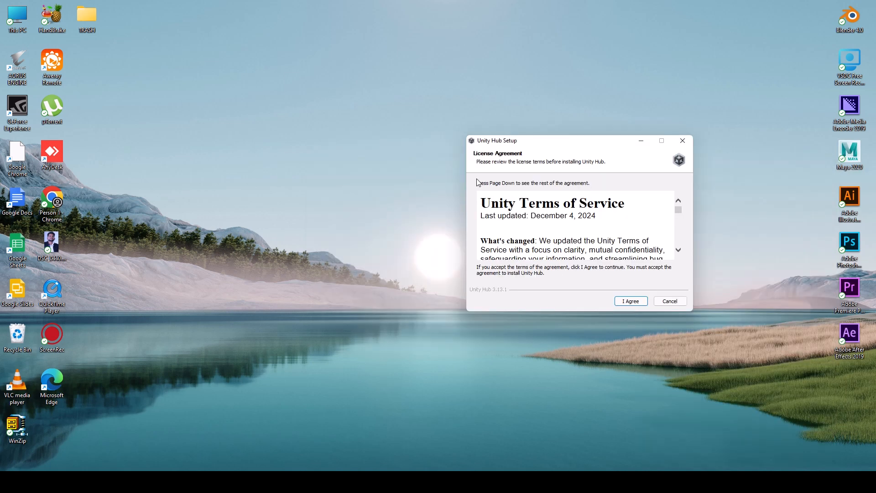
drag(589, 141, 614, 141)
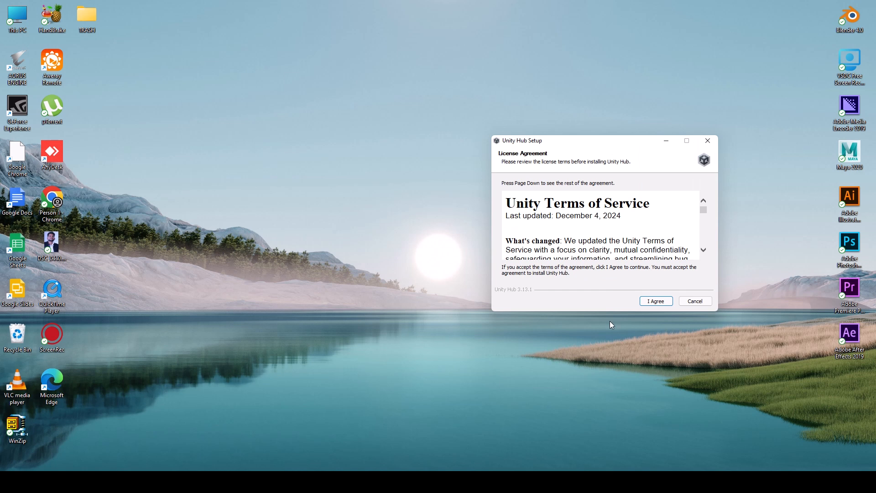
scroll(643, 237, down, 1)
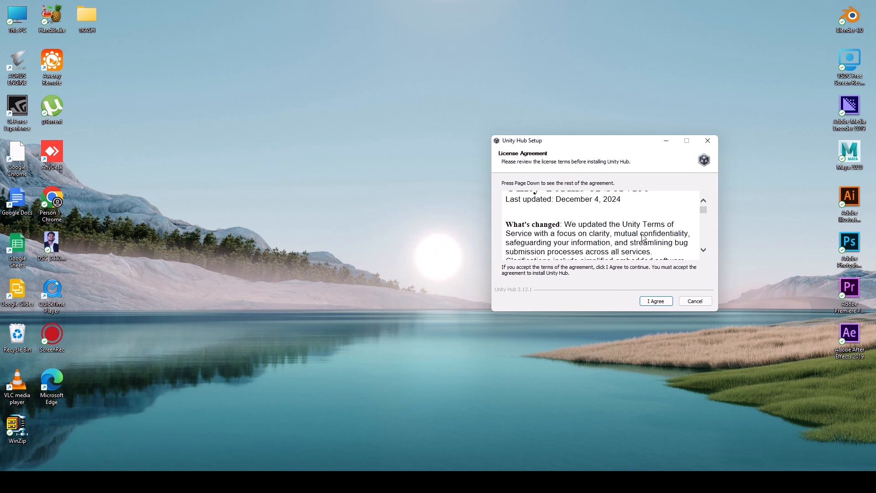
scroll(643, 237, down, 5)
click(662, 303)
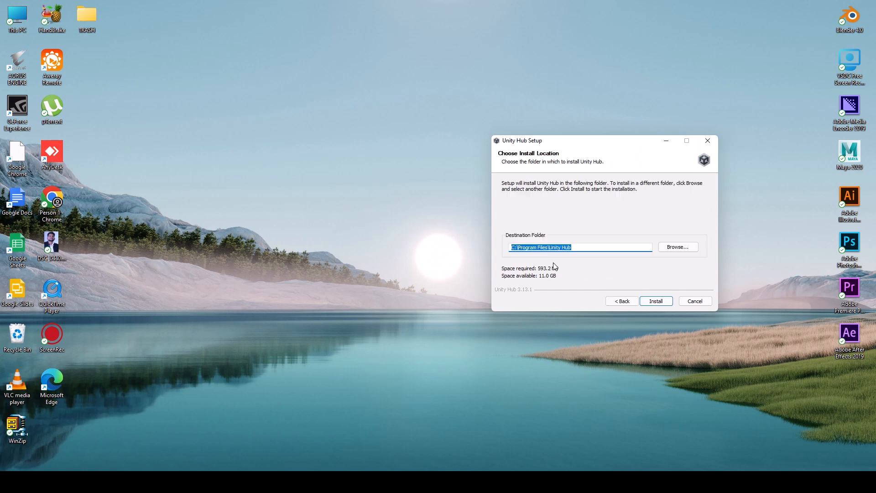
- Browse the COLLEGE folder on the E: drive and set the Unity Hub destination to the preselected user profile folder
click(692, 252)
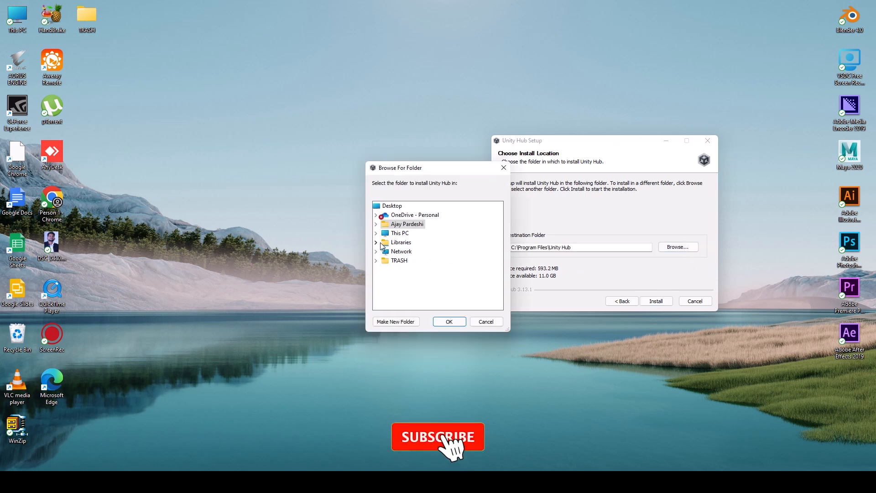
click(377, 233)
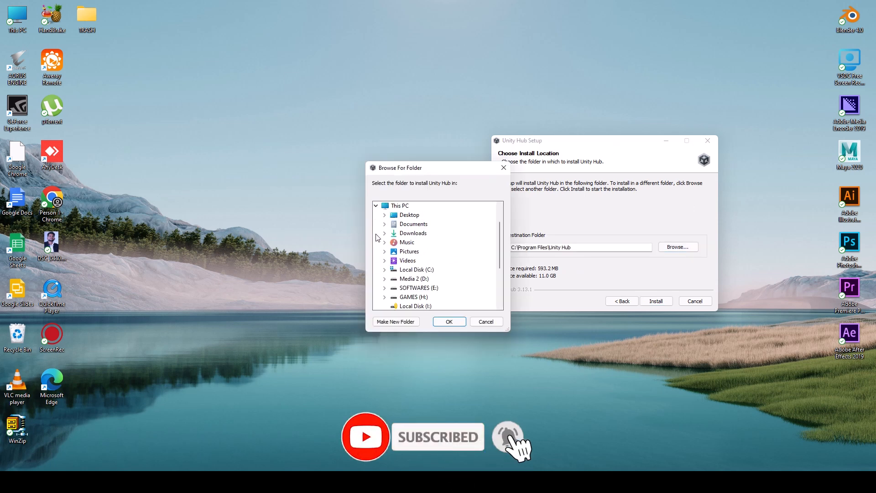
scroll(403, 247, down, 2)
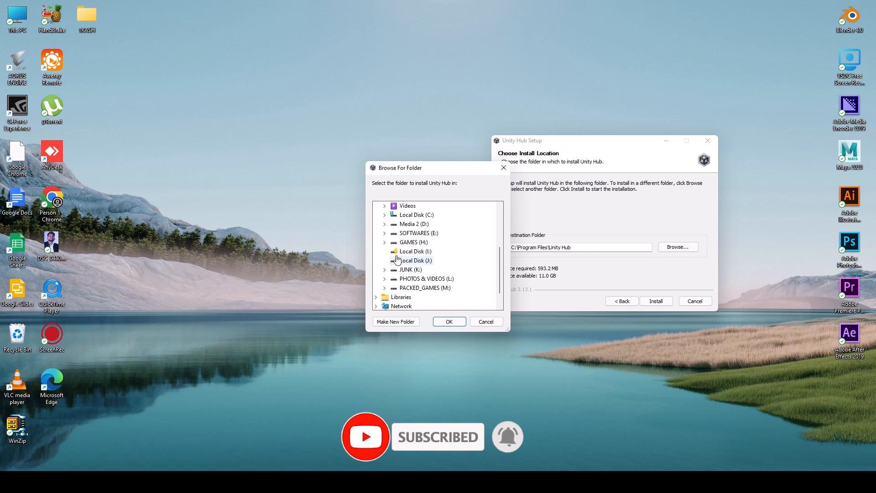
click(384, 233)
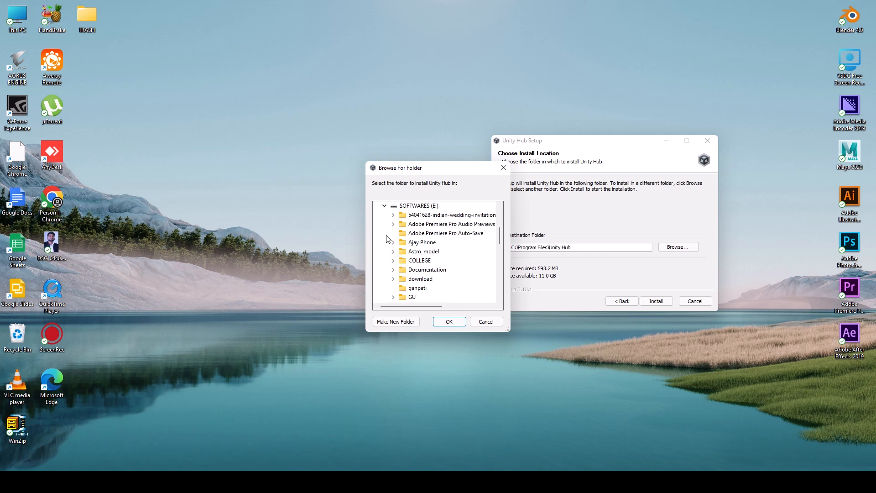
click(394, 261)
scroll(403, 273, down, 1)
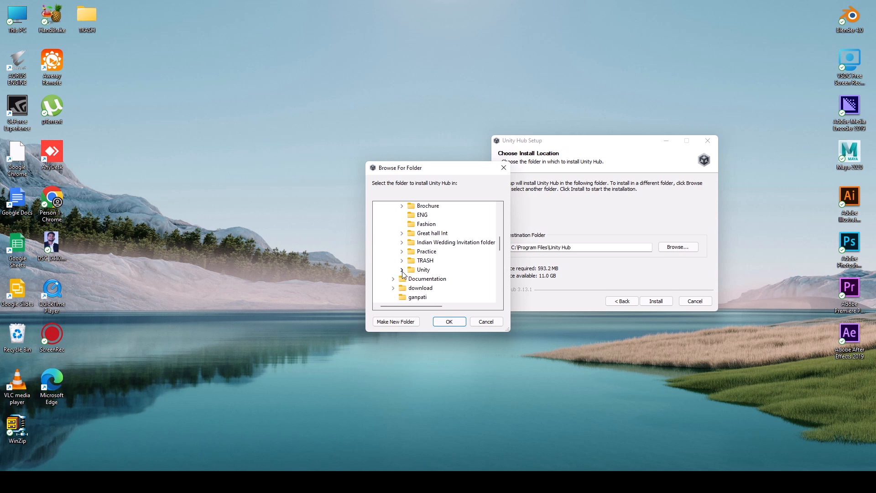
click(450, 321)
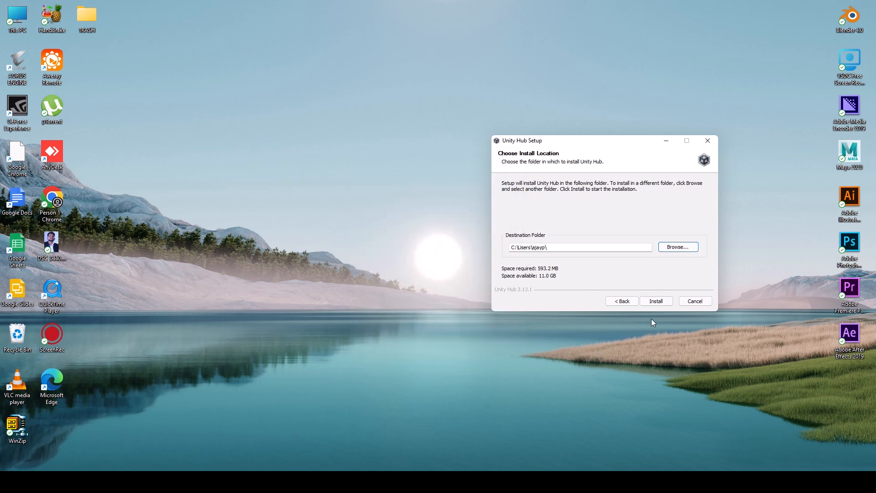
- Install Unity Hub and finish the setup with the option to run Unity Hub enabled
click(657, 302)
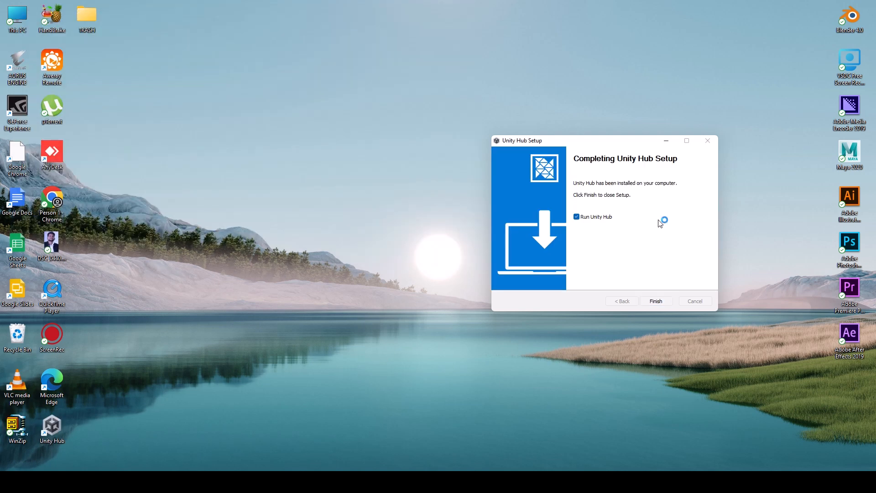
key(Return)
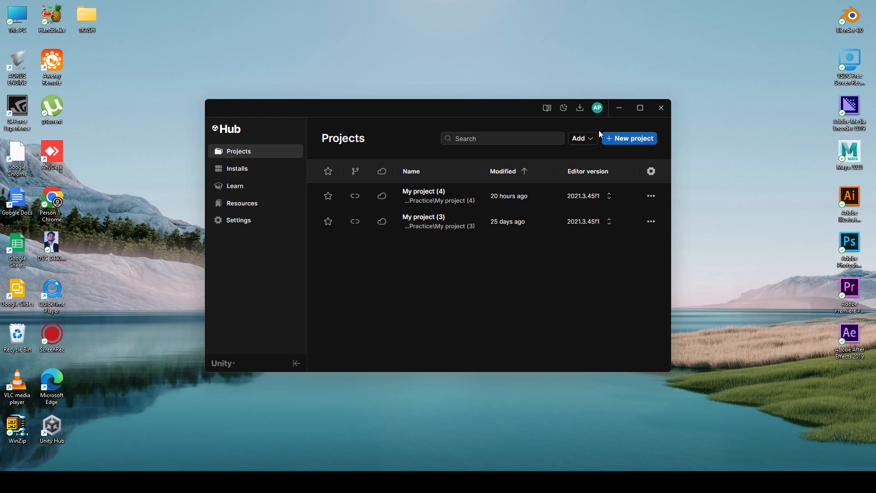
drag(447, 106, 464, 94)
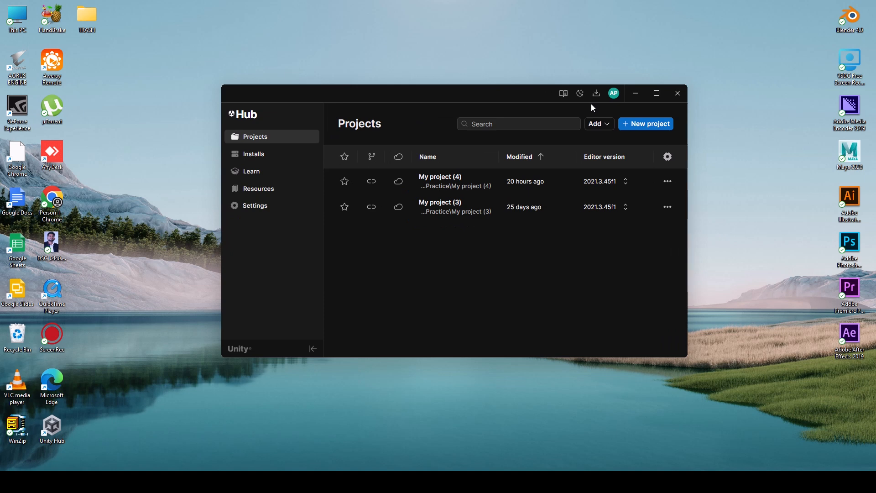
- Sign out of the current Unity account in Unity Hub
click(615, 94)
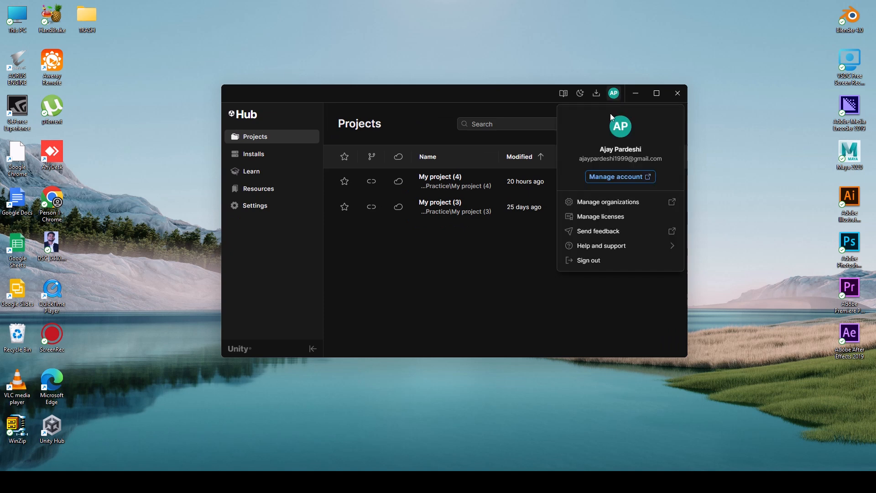
click(588, 261)
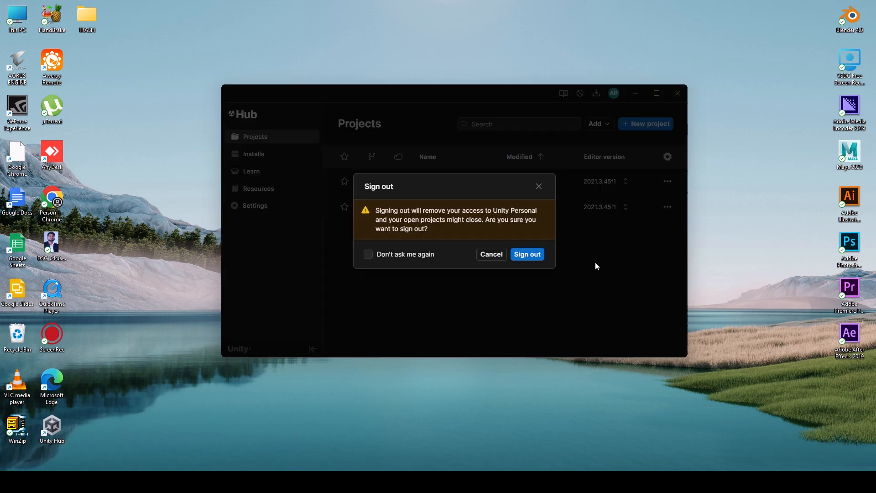
click(528, 256)
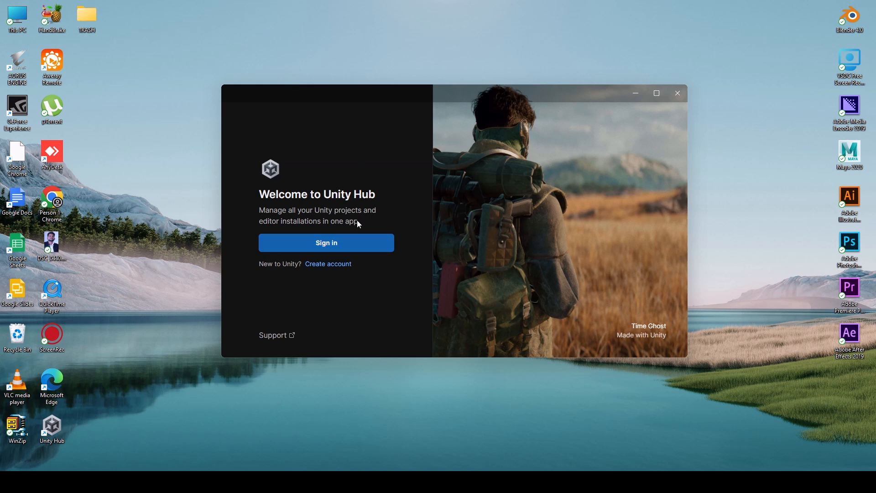
- Sign in to Unity through the browser with the listed Google account and return to Unity Hub
click(345, 247)
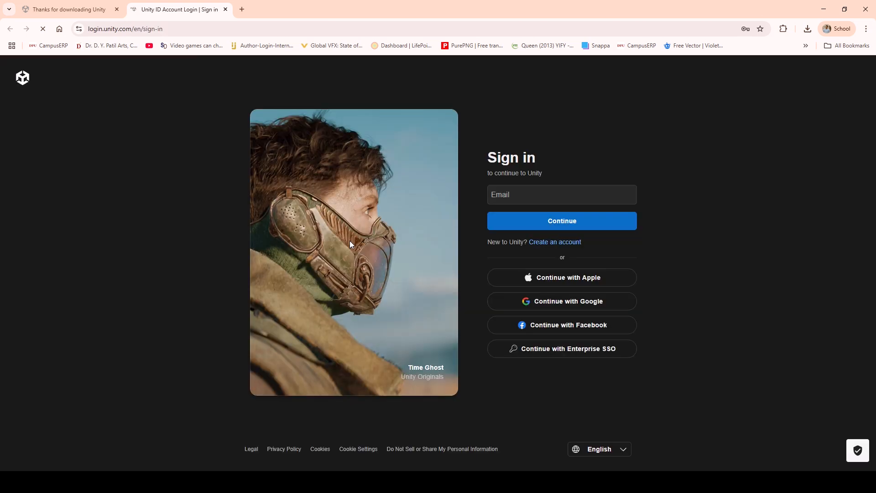
click(599, 306)
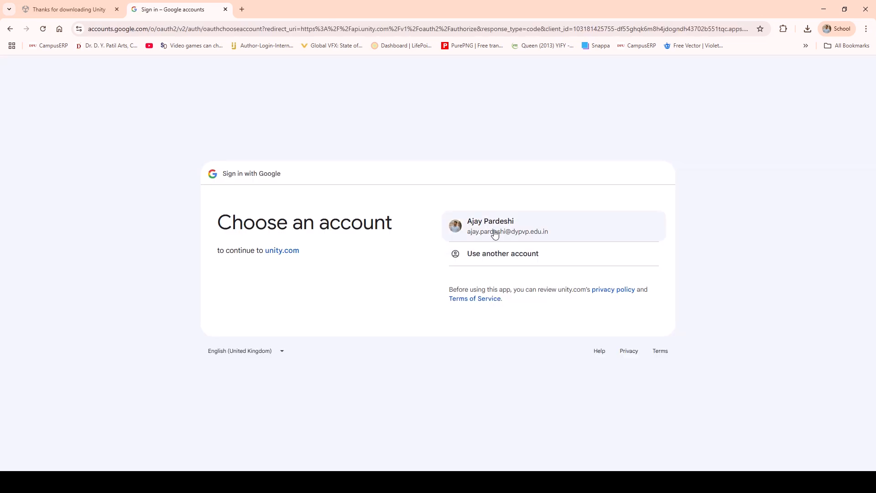
click(496, 234)
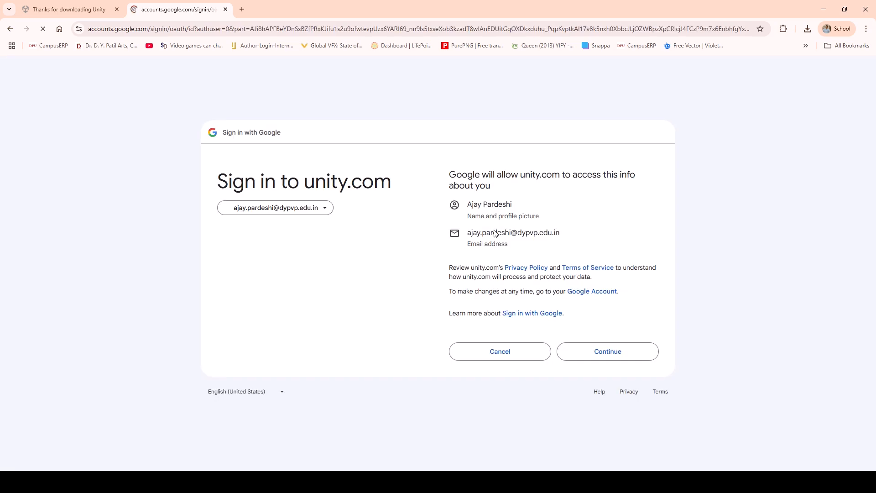
click(612, 353)
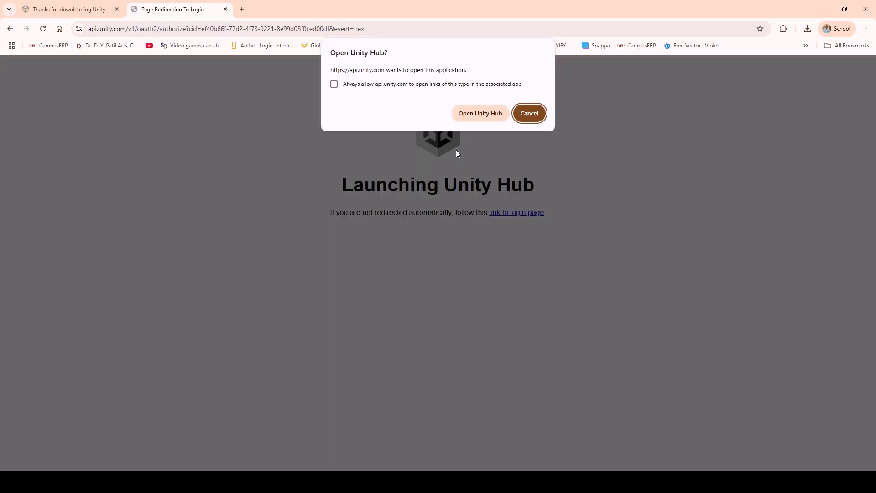
click(487, 116)
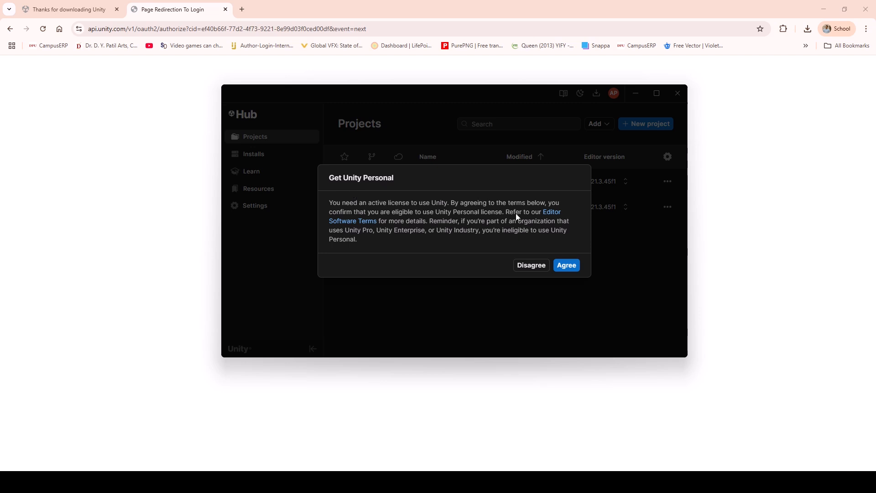
- Agree to the Unity Personal license terms and reposition the Unity Hub window
click(566, 266)
drag(465, 91, 532, 123)
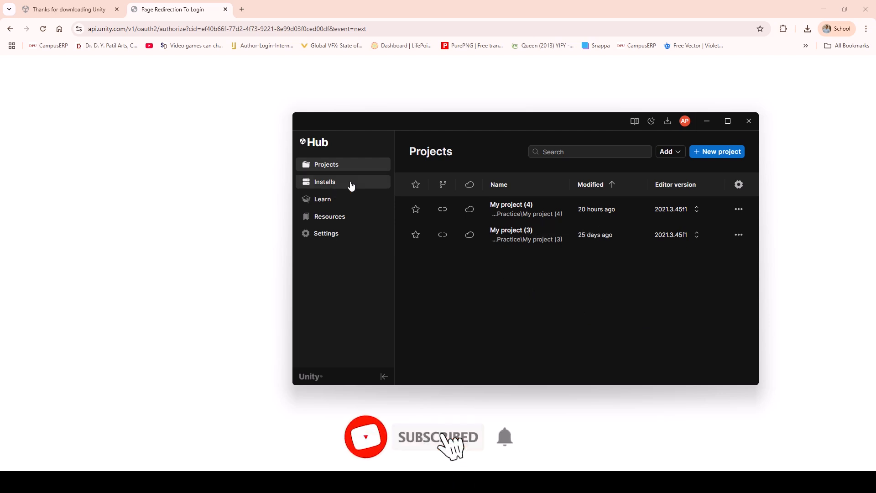
drag(591, 124, 492, 120)
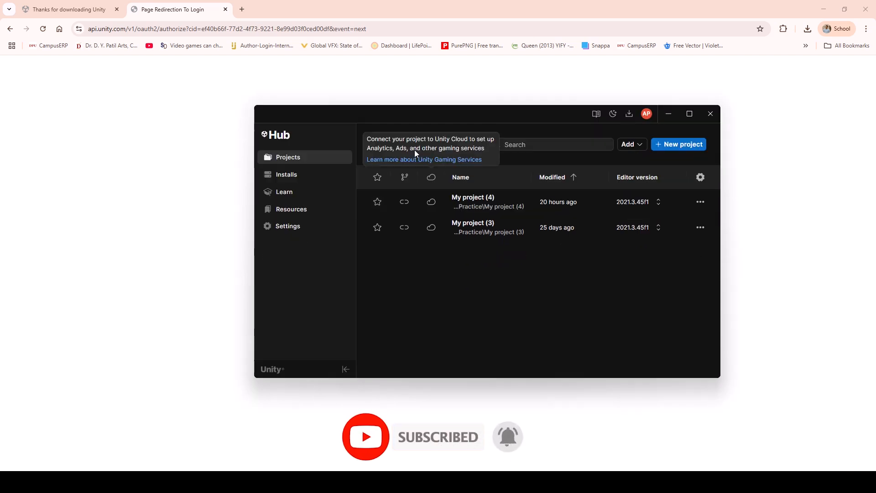
- Examine the installed editors and the pre-release and official Unity Editor versions available to install
click(293, 179)
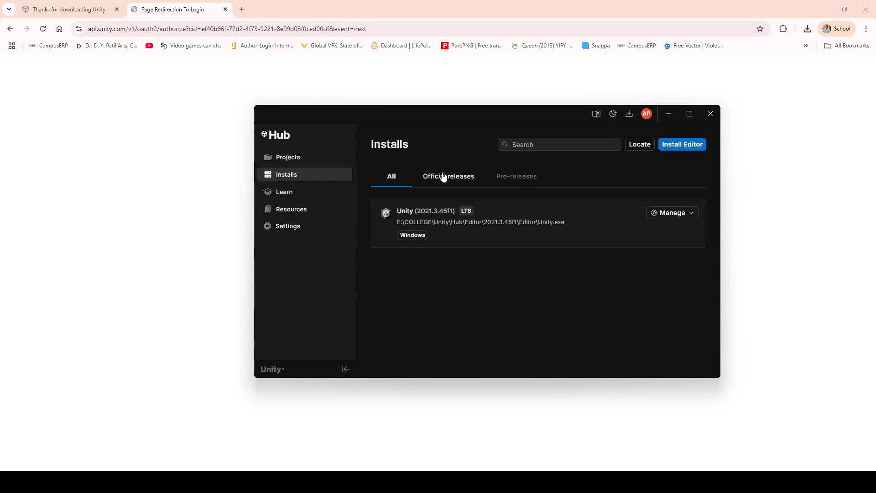
click(516, 177)
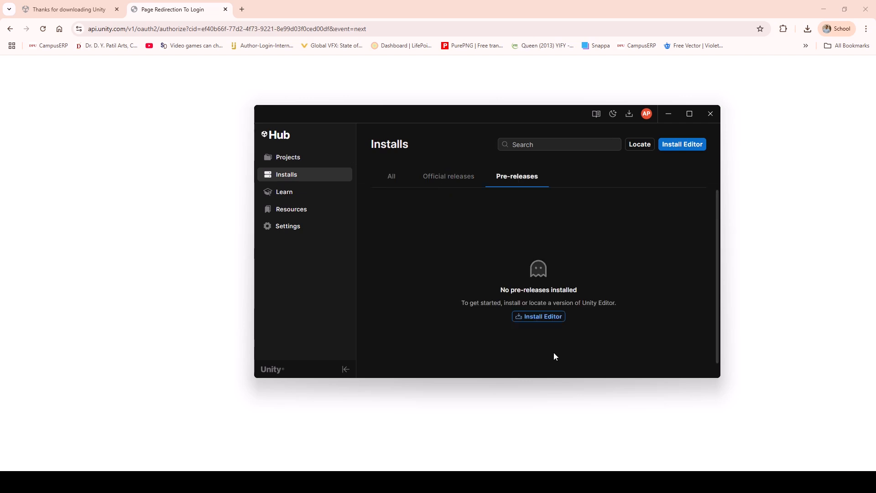
click(542, 318)
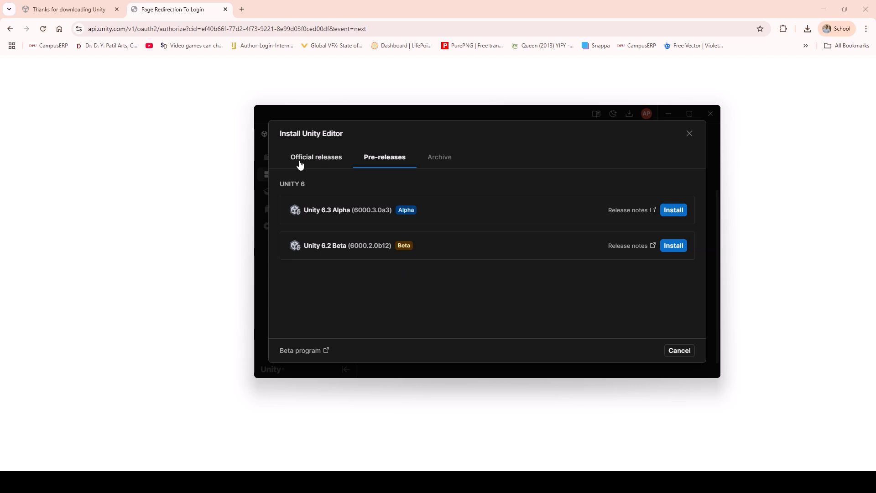
click(314, 159)
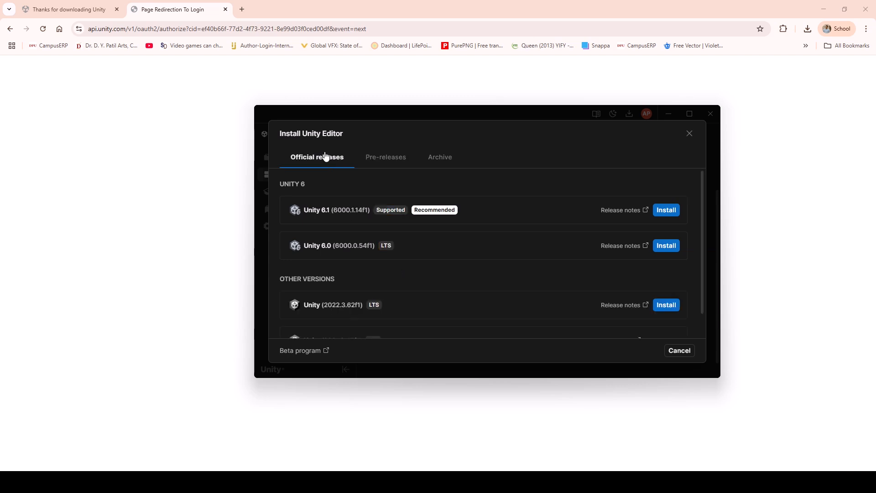
scroll(378, 267, down, 1)
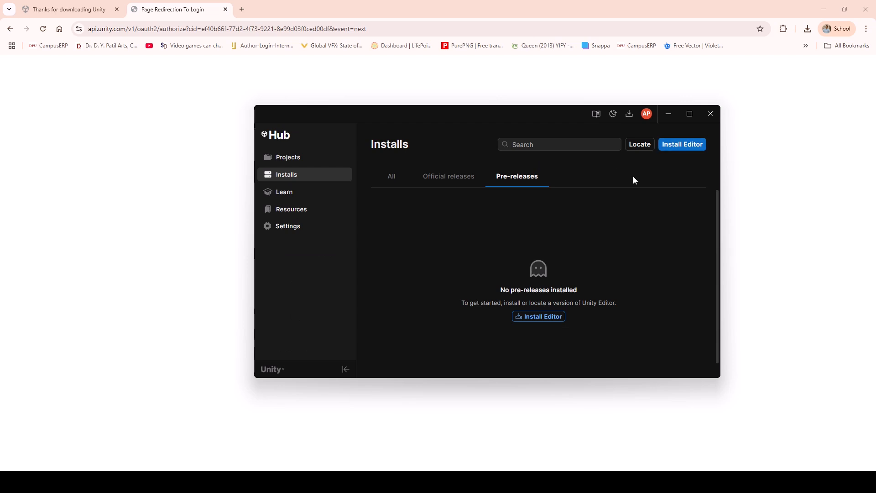
- Start a new project from the projects list and check which editor versions it can use
click(311, 162)
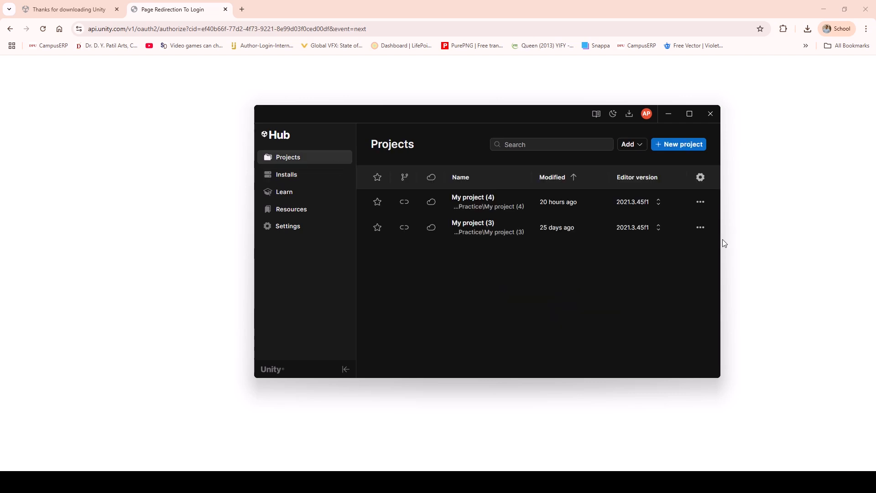
click(681, 145)
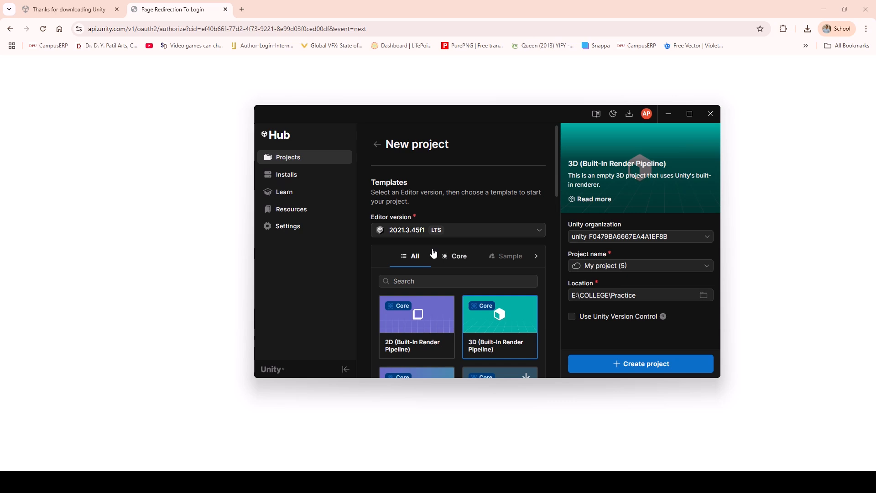
click(438, 232)
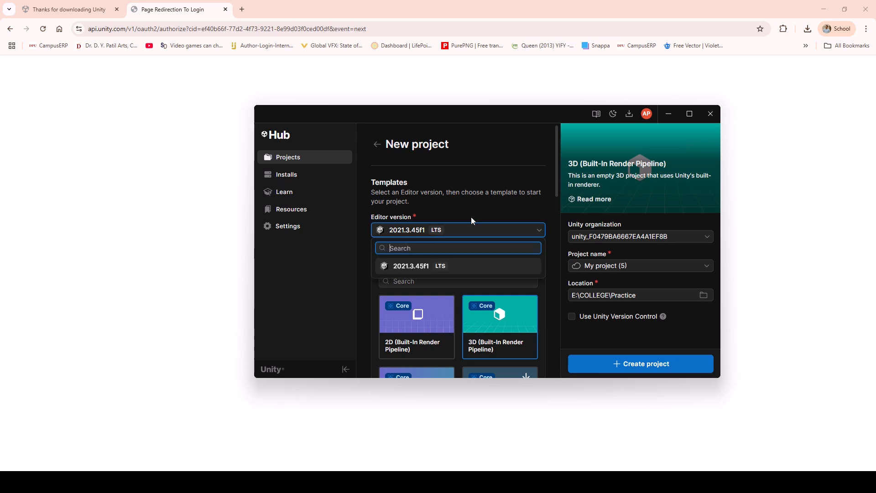
click(509, 209)
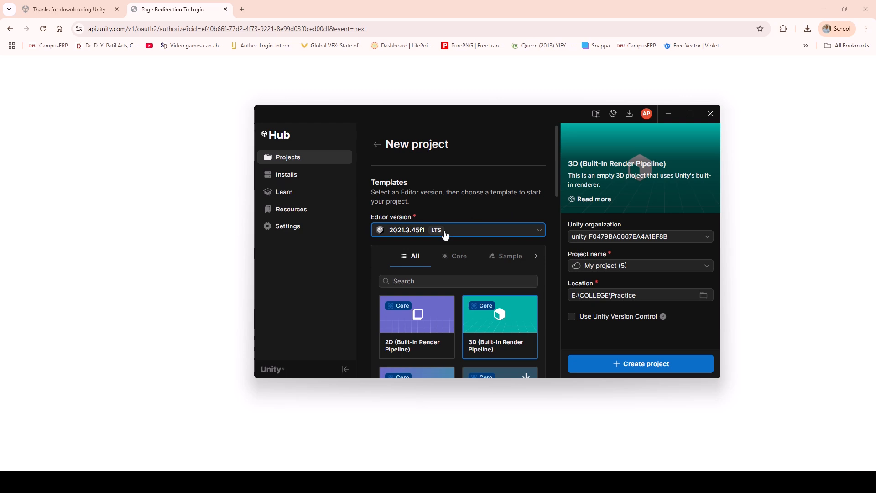
- Examine the core, learning and sample project templates offered for the 2021.3.45f1 editor
scroll(459, 297, down, 1)
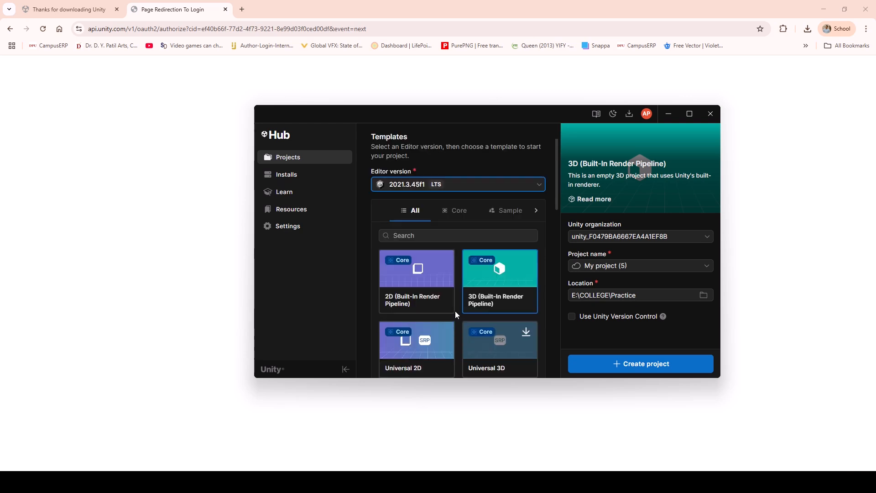
scroll(456, 313, down, 3)
scroll(500, 297, down, 5)
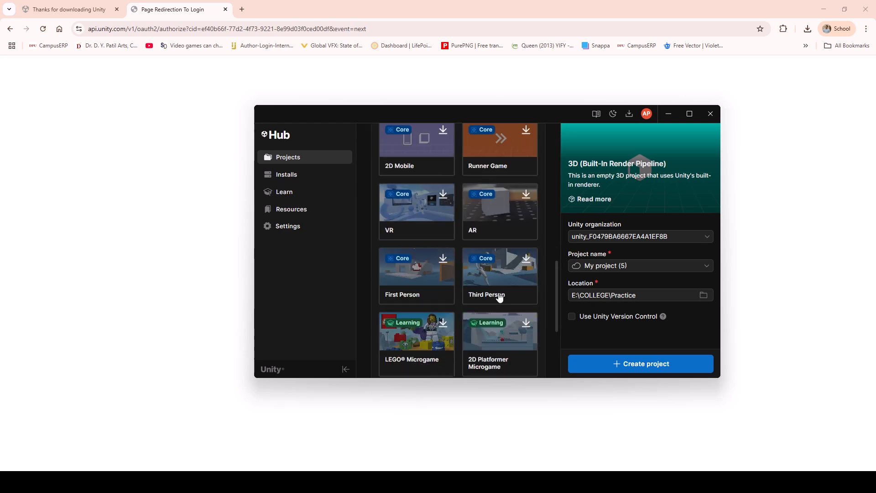
scroll(500, 297, down, 3)
scroll(500, 298, up, 1)
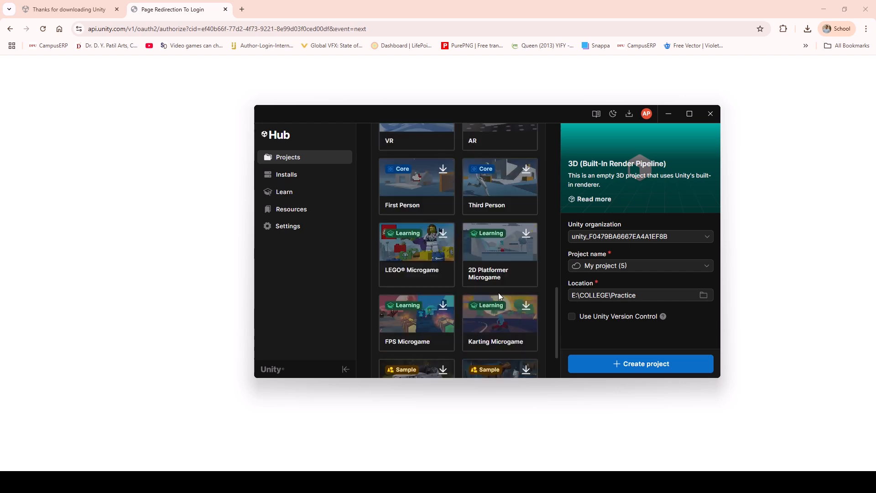
scroll(501, 298, up, 6)
scroll(501, 298, up, 2)
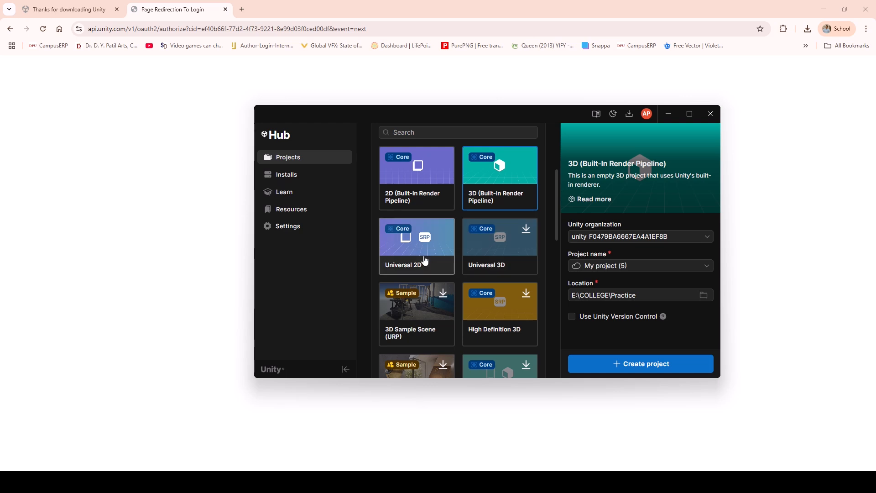
scroll(485, 273, up, 2)
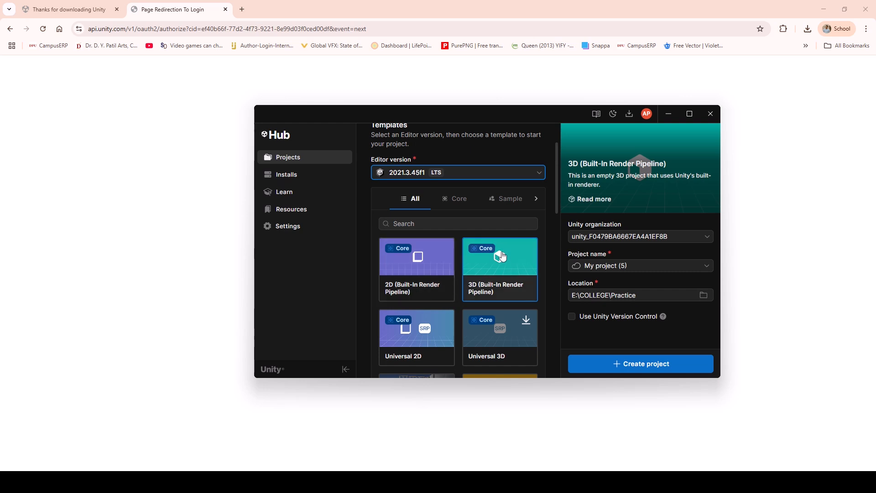
- Name the project Game and create it with the 3D (Built-In Render Pipeline) template in E:\COLLEGE\Practice
click(635, 265)
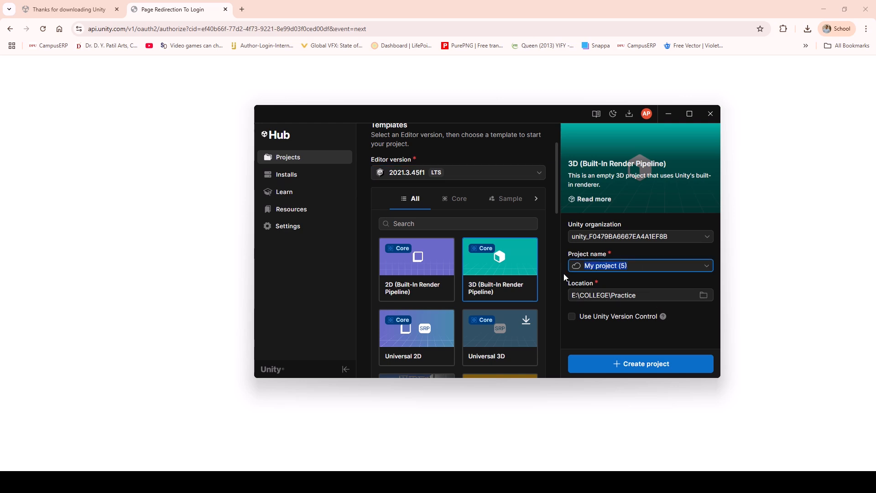
text(Game)
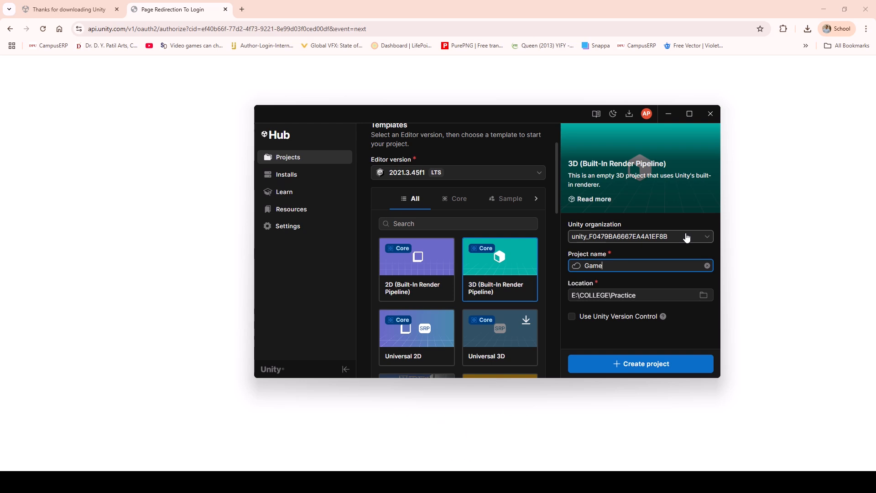
click(625, 369)
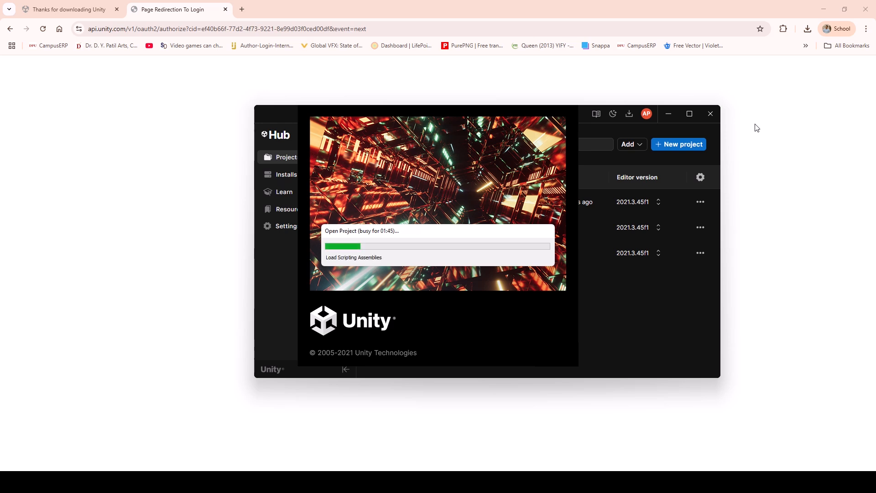
click(764, 482)
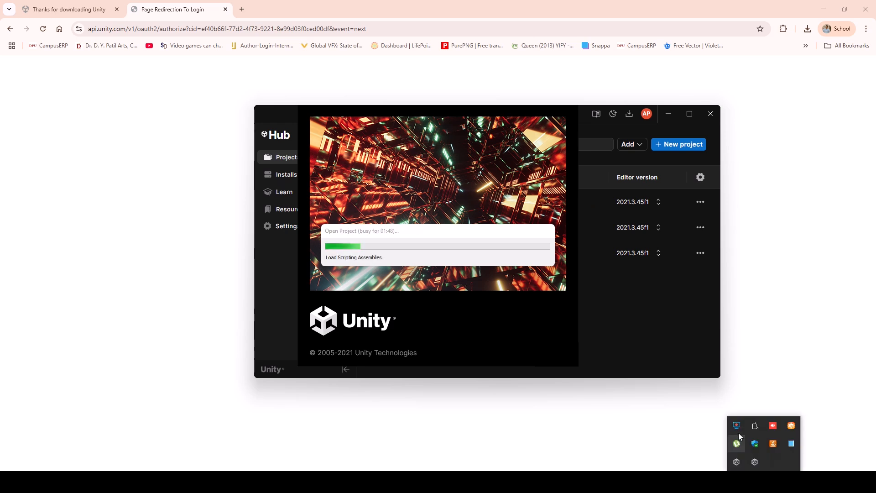
click(657, 411)
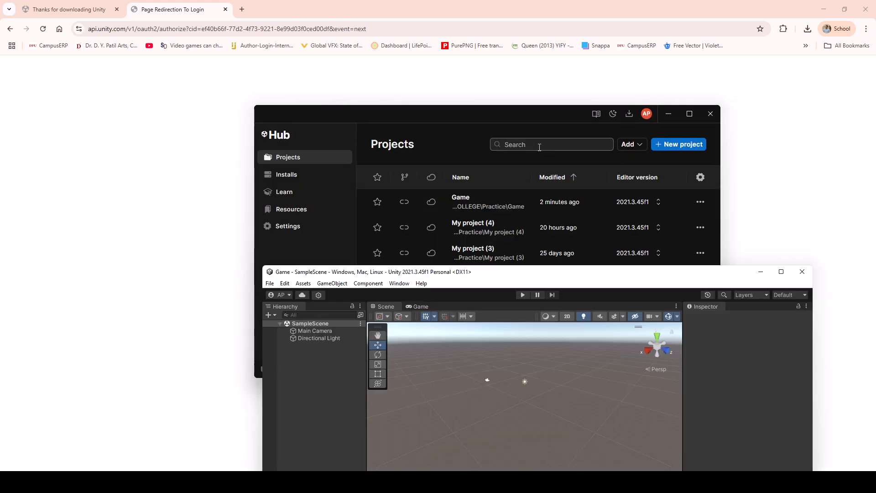
- Reposition the Unity Hub window and maximize the Unity editor window of the Game project
drag(543, 117, 526, 77)
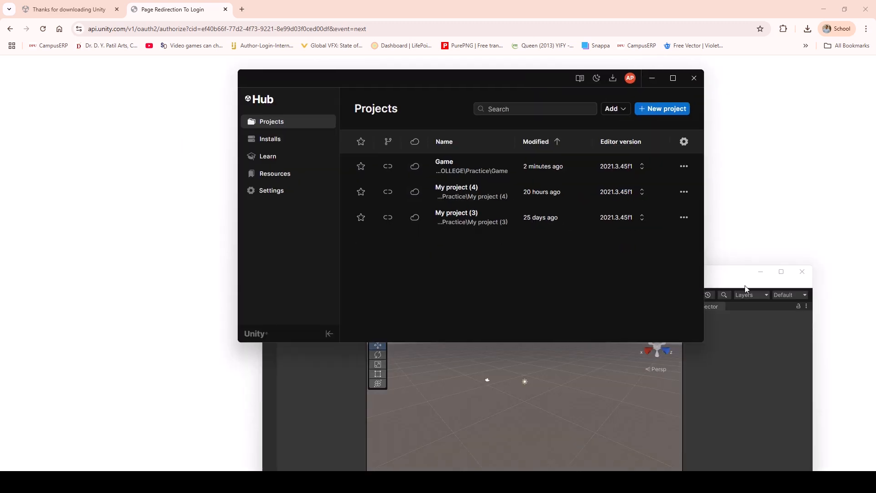
drag(732, 276, 667, 99)
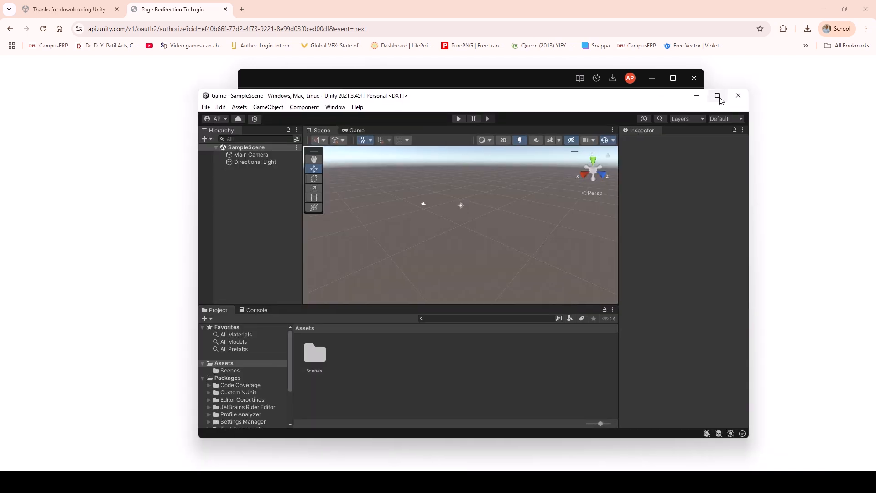
click(718, 97)
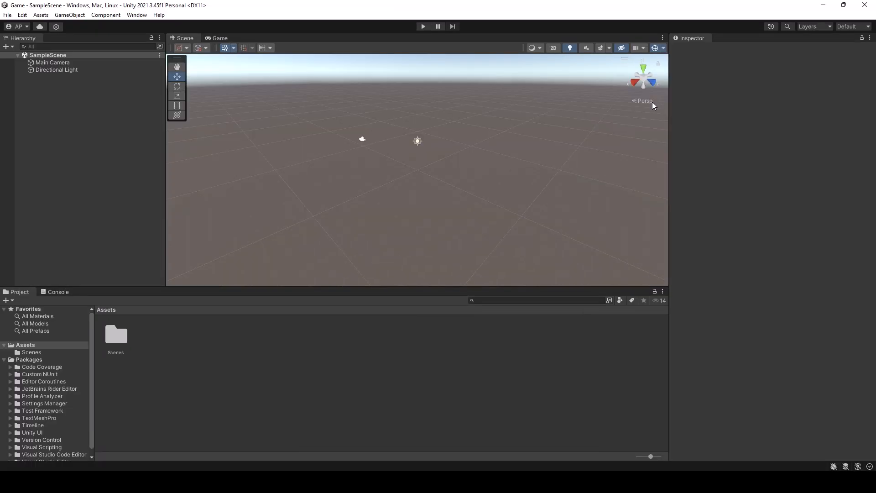